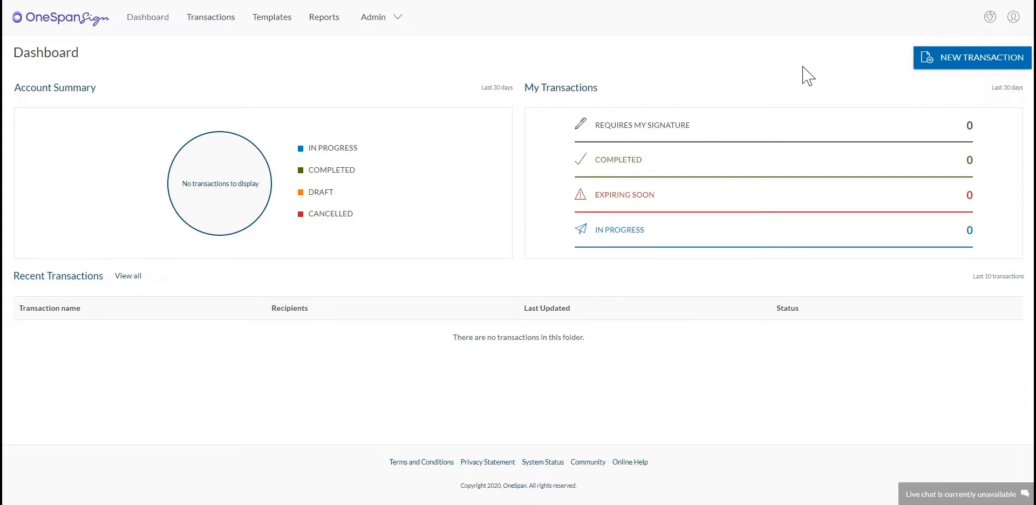
Step: Create a new transaction named Affidavit with notarization enabled
click(934, 63)
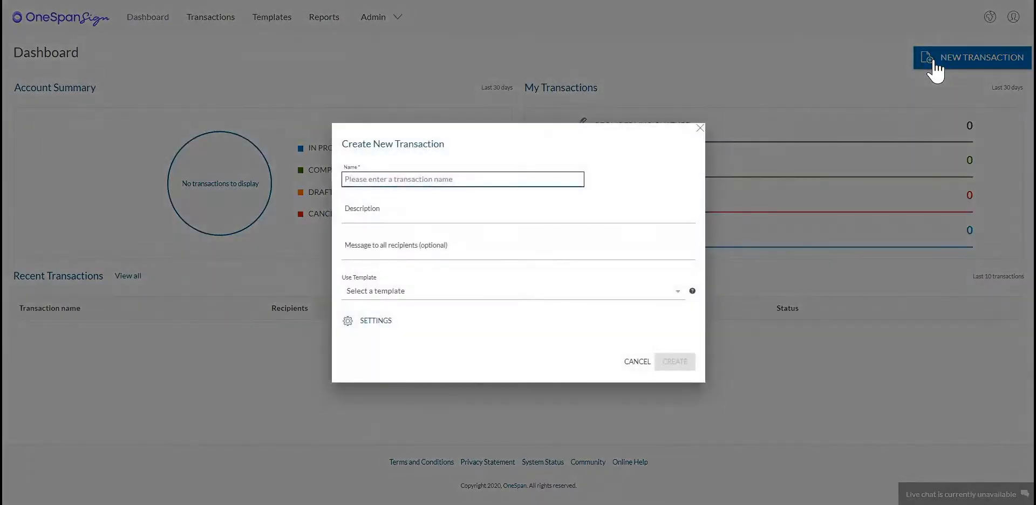
text(Affidavit)
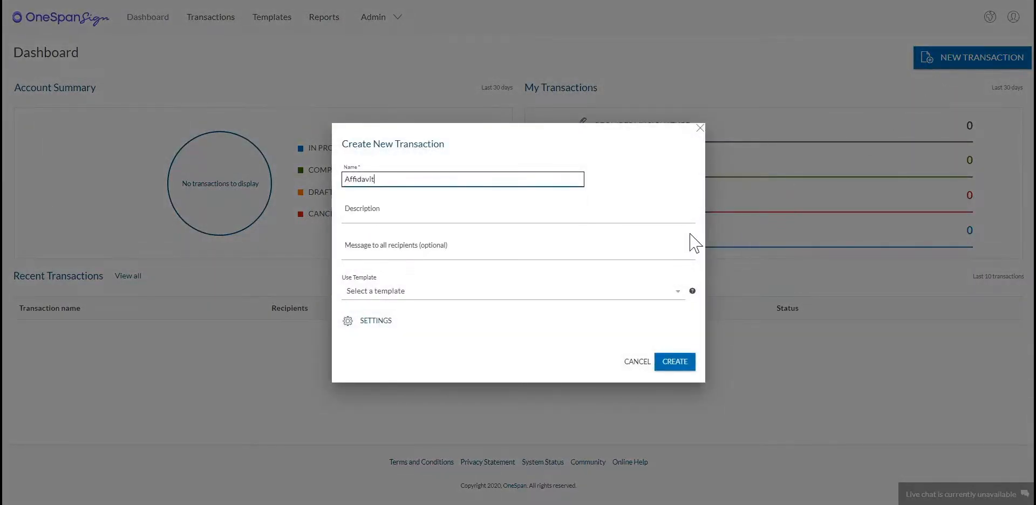
click(377, 321)
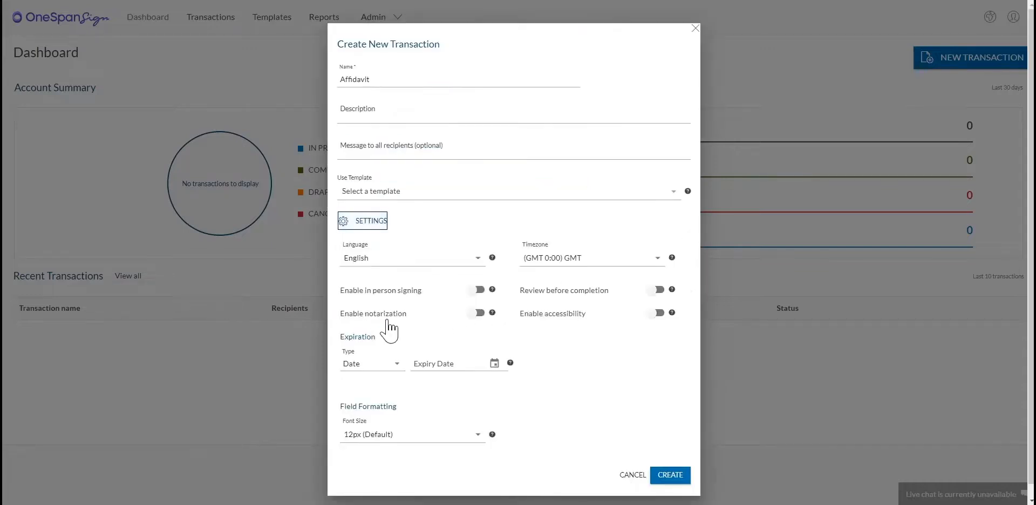
click(478, 313)
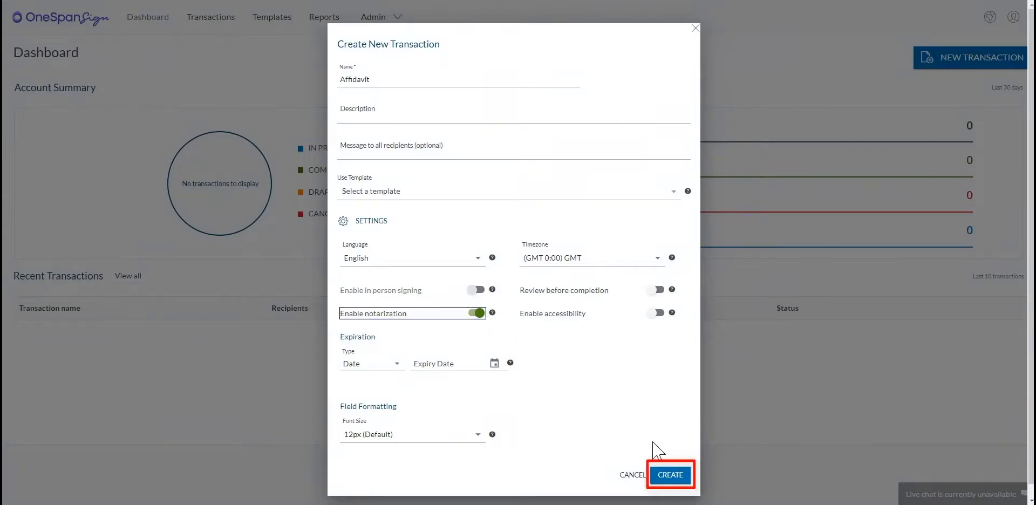
click(678, 476)
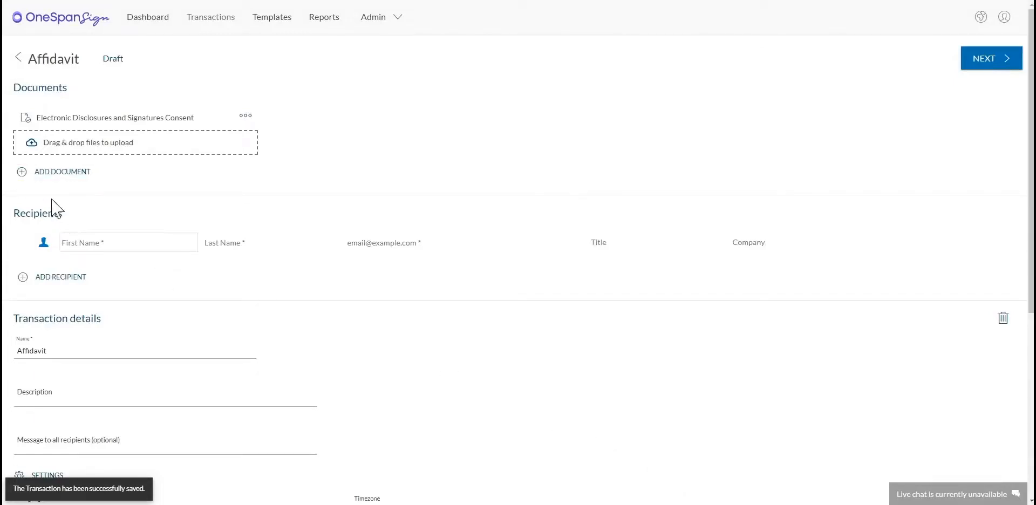
Step: Upload the Affidavit Form PDF to the transaction and add the sender as the recipient acting as notary
click(41, 174)
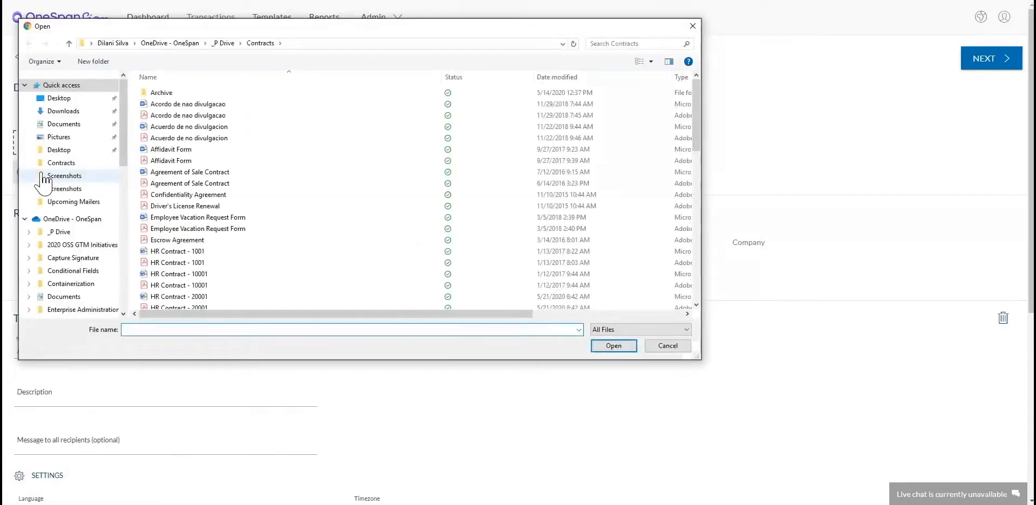
double_click(162, 160)
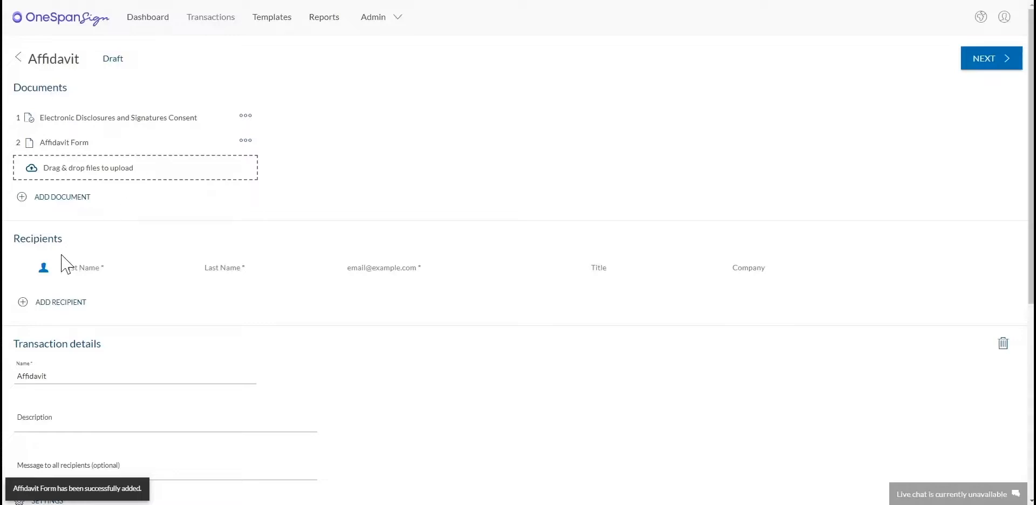
click(48, 270)
click(77, 322)
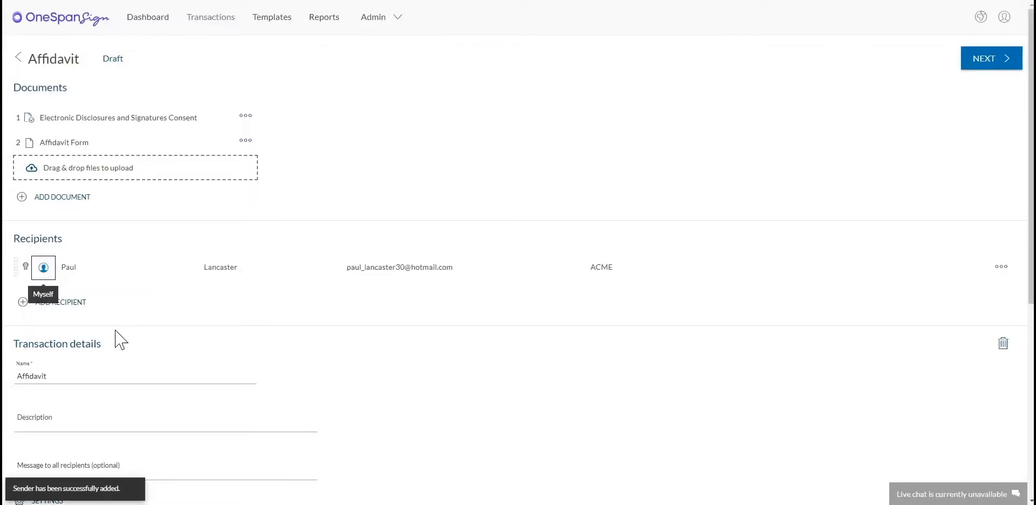
click(25, 267)
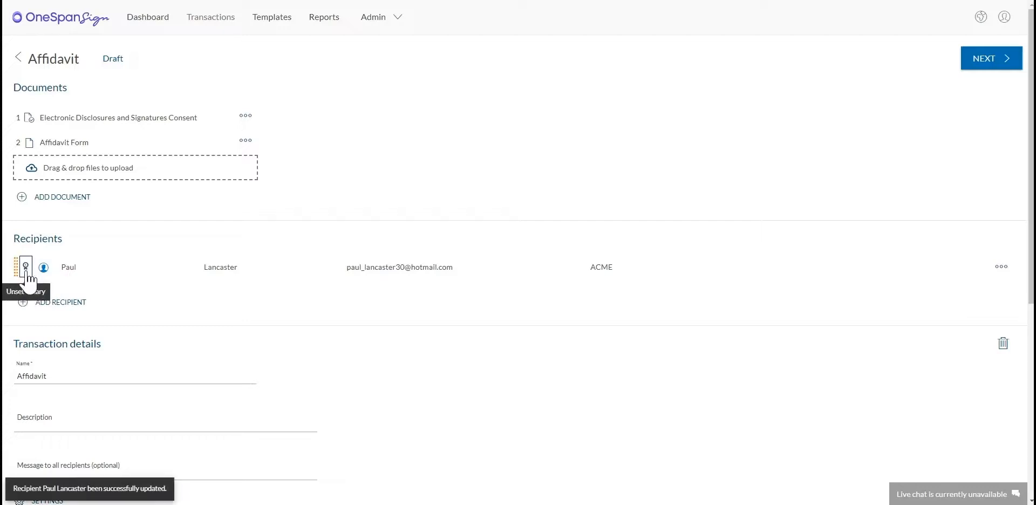
Step: Add the signer as a second recipient by first name, picking the third suggested contact
click(65, 305)
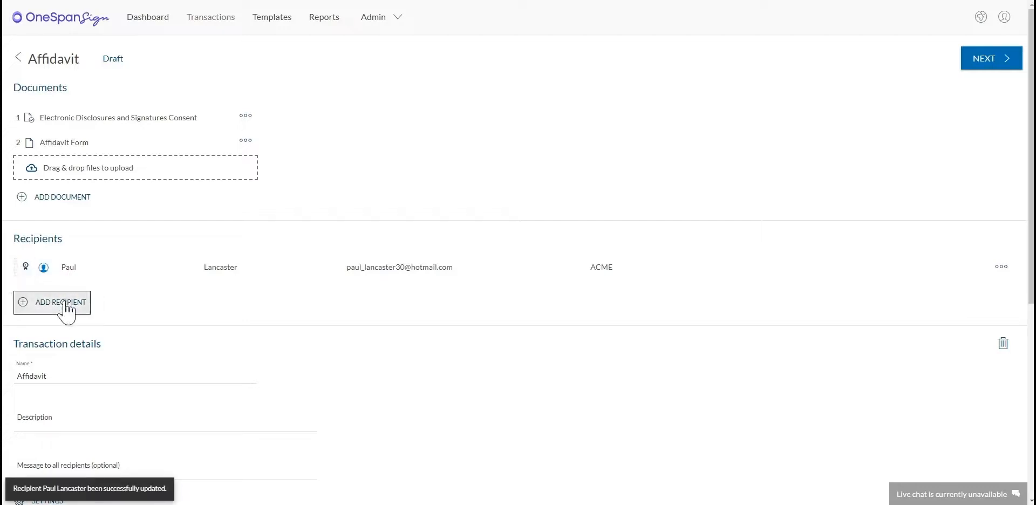
click(92, 293)
text(Charles)
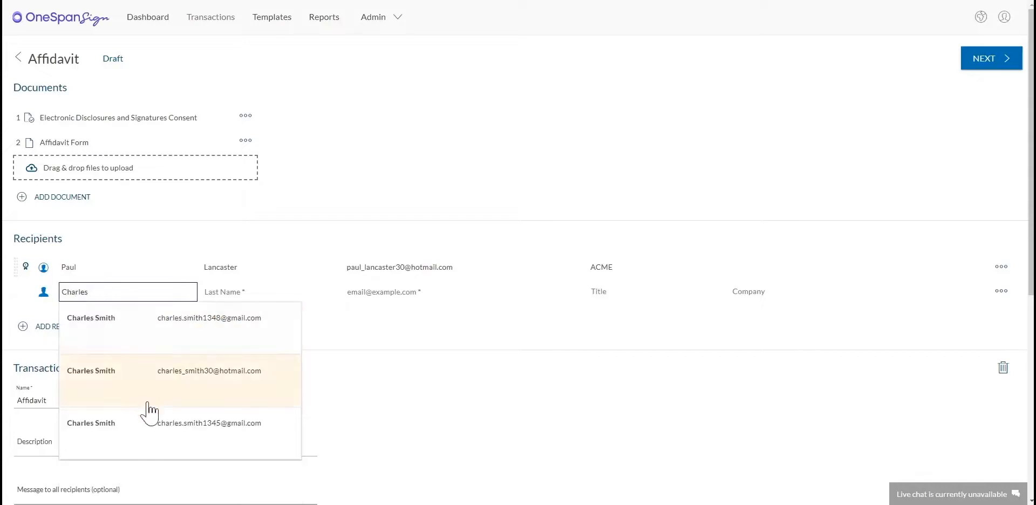
click(143, 408)
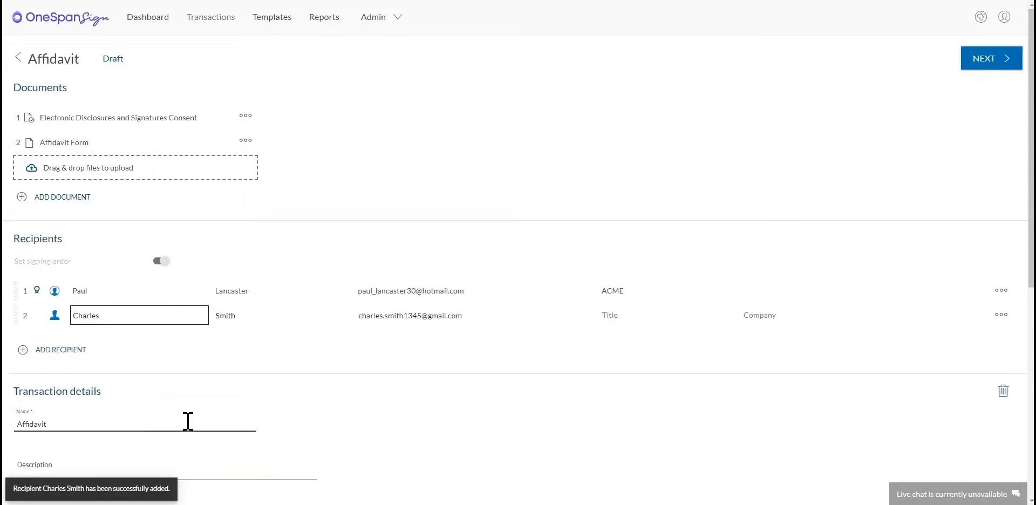
Step: Continue to the document designer and place the signer's Signature field on the SIGNER line and Signing Date field on the DATE line
click(964, 64)
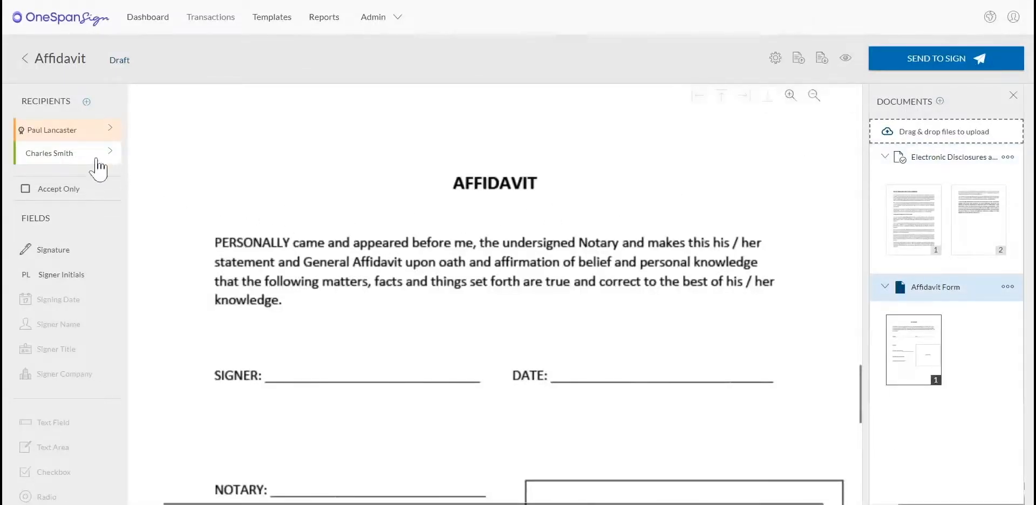
click(81, 153)
mouse_move(38, 251)
mouse_down()
mouse_move(326, 363)
mouse_move(333, 378)
mouse_up()
drag(58, 299, 616, 375)
Step: Place a Signature field for the notary recipient on the NOTARY line of the affidavit
click(75, 141)
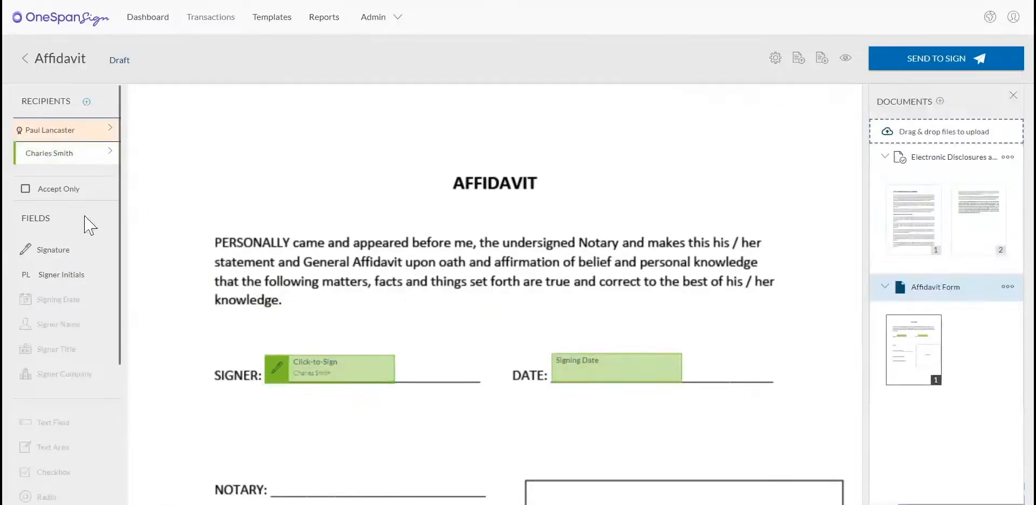
mouse_move(43, 250)
mouse_down()
mouse_move(342, 439)
mouse_move(336, 491)
mouse_move(345, 411)
mouse_up()
scroll(345, 413, down, 5)
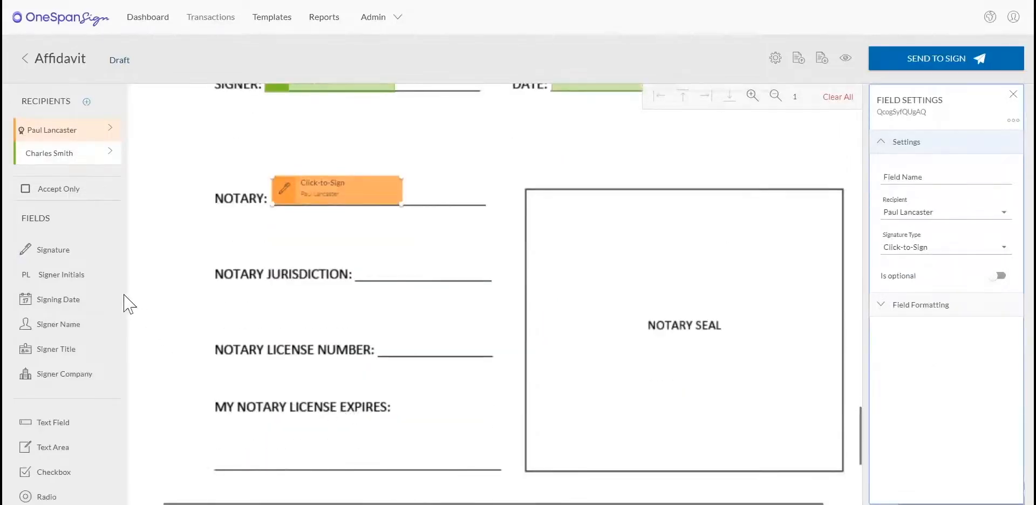
Step: Place the NotaryJurisdiction, NotaryLicenseNumber and NotaryLicenseExpiryDate fields on their matching lines, and size a Seal1 field to fill the NOTARY SEAL box
scroll(105, 308, down, 3)
scroll(107, 308, down, 1)
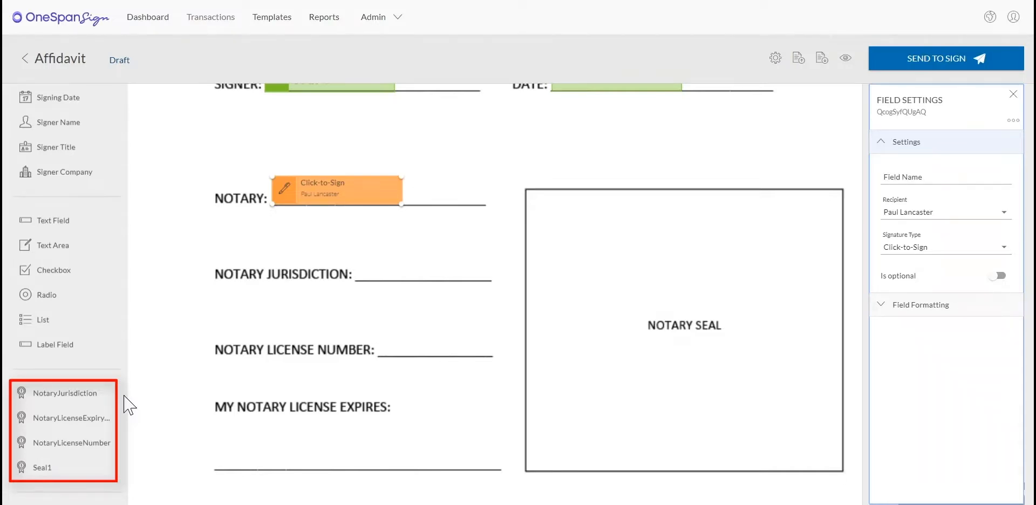
drag(78, 393, 423, 276)
drag(81, 443, 444, 351)
drag(105, 420, 284, 463)
drag(95, 465, 594, 215)
drag(658, 218, 835, 469)
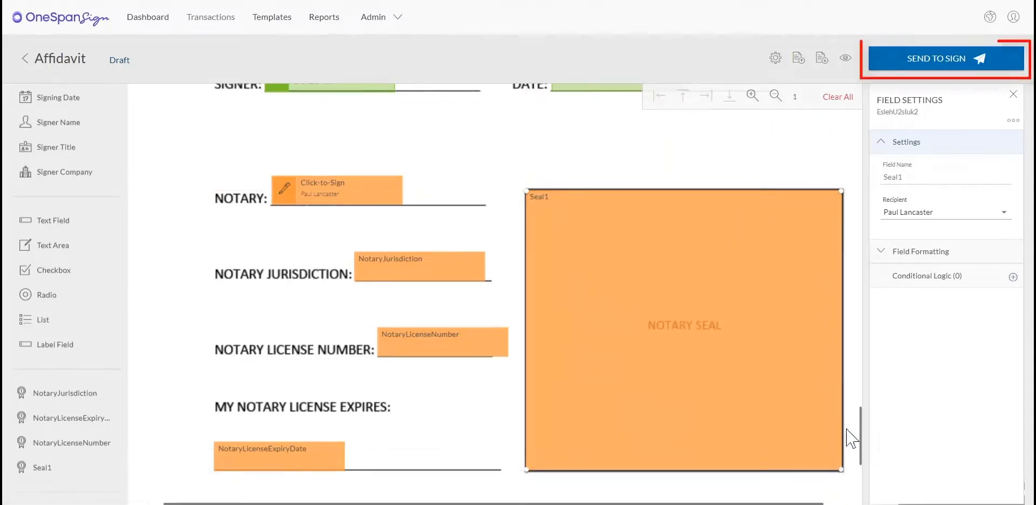
Step: Send the Affidavit transaction for signing and agree to start signing right away
click(913, 70)
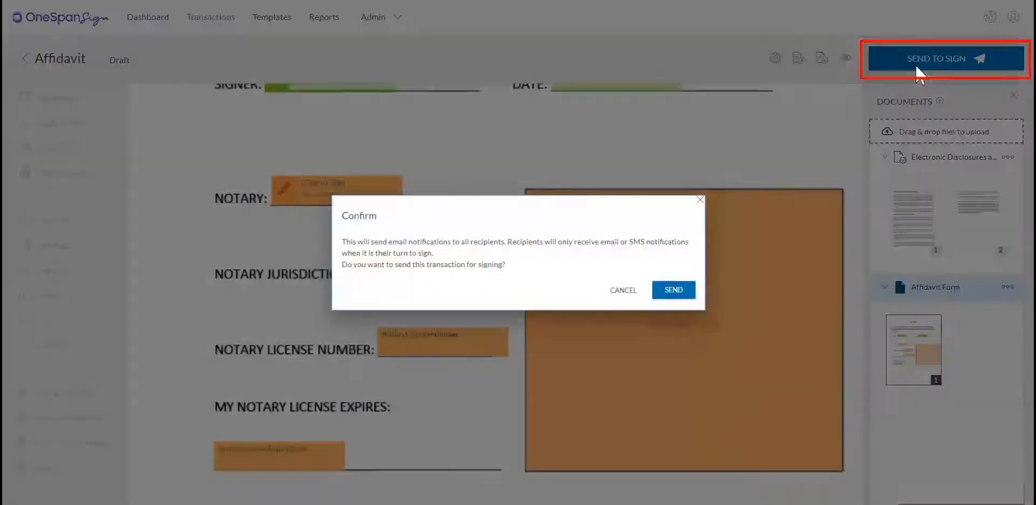
click(675, 292)
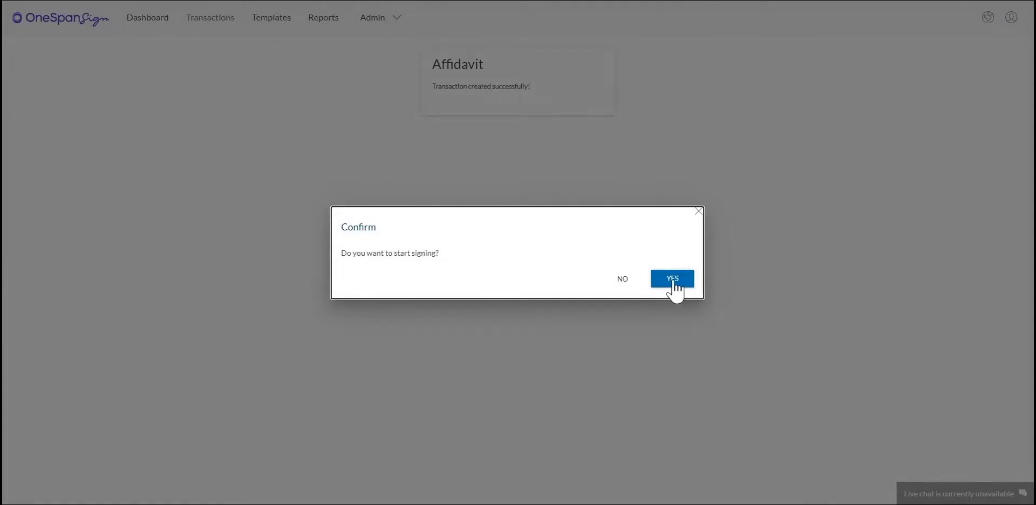
click(674, 281)
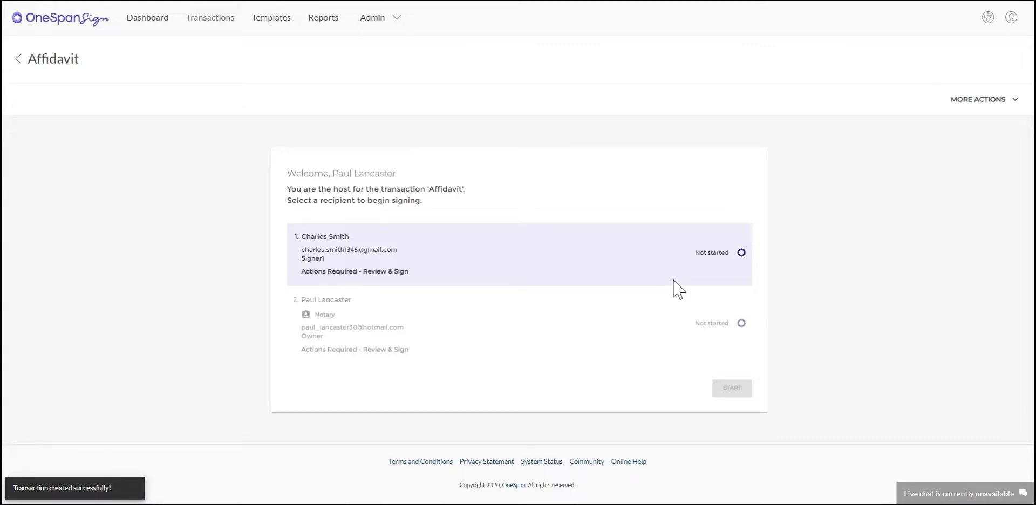
Step: Start the first signer's session through both hand-off confirmations, and accept the eSign Disclosure Document
click(615, 276)
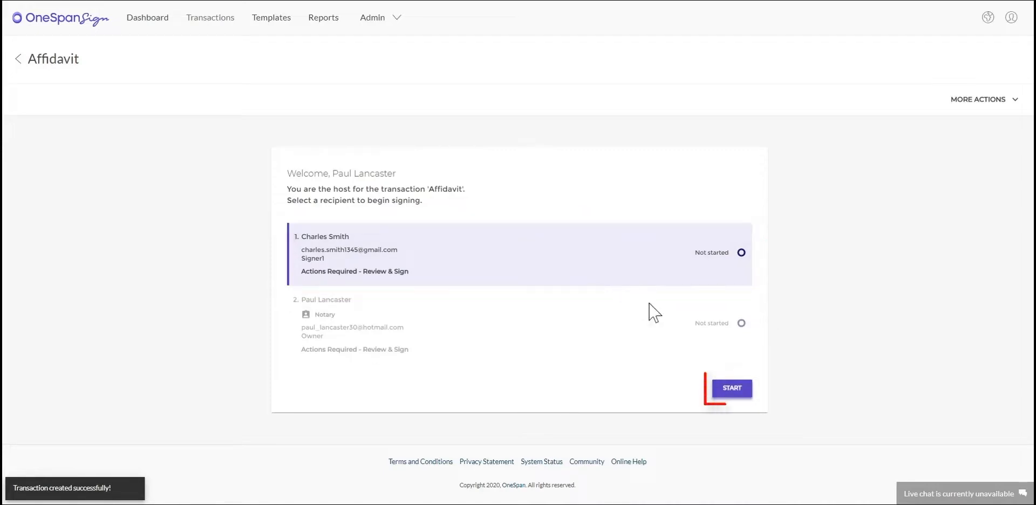
click(733, 389)
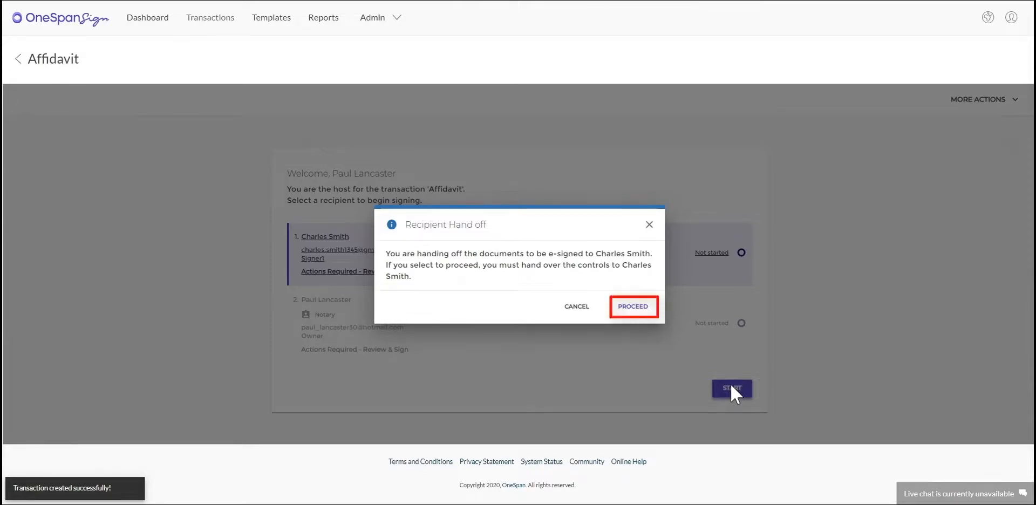
click(640, 309)
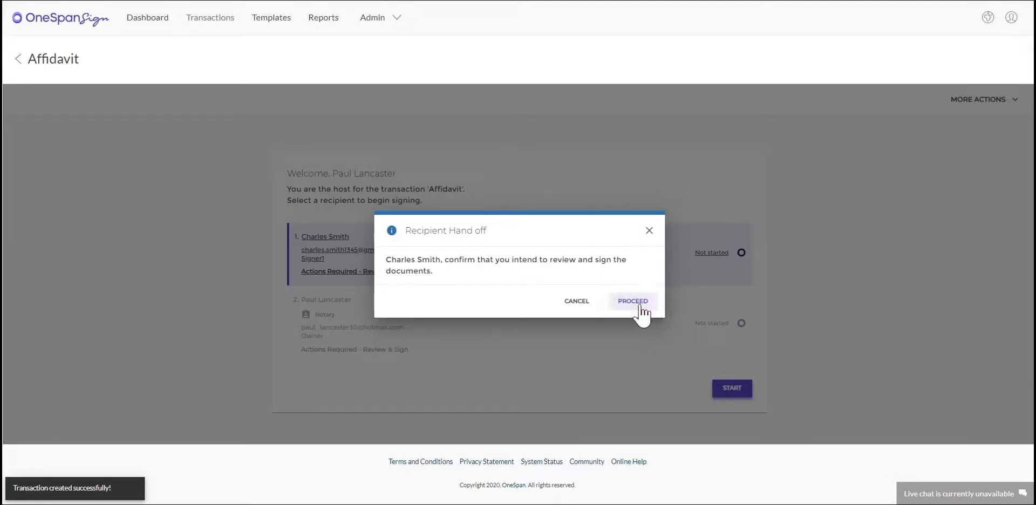
click(641, 308)
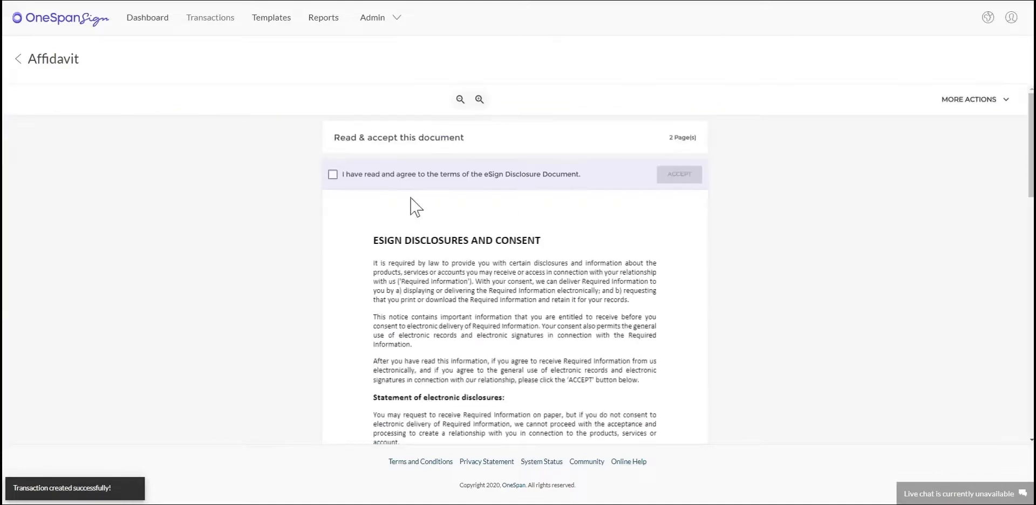
click(334, 174)
click(667, 177)
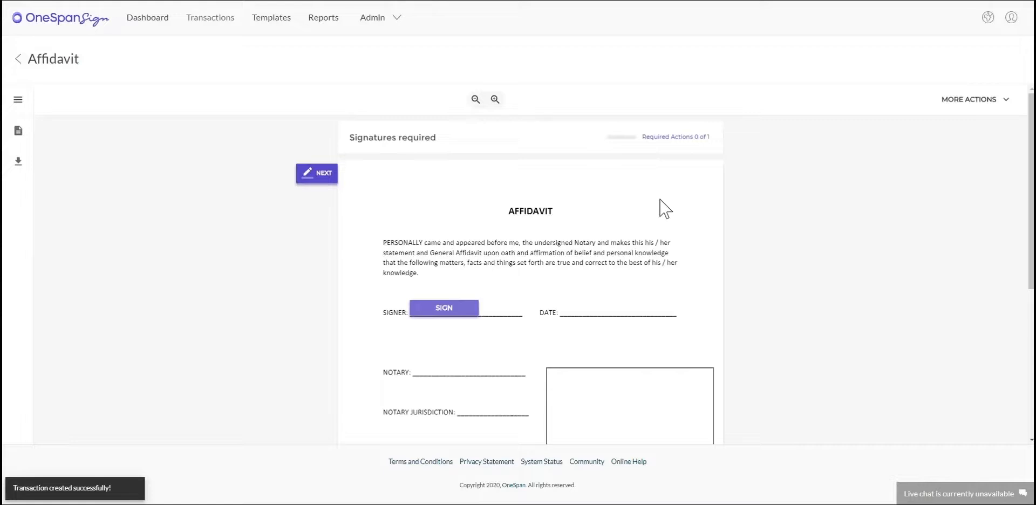
Step: Sign the affidavit on the SIGNER line and confirm to complete the signer's signing
scroll(630, 270, down, 1)
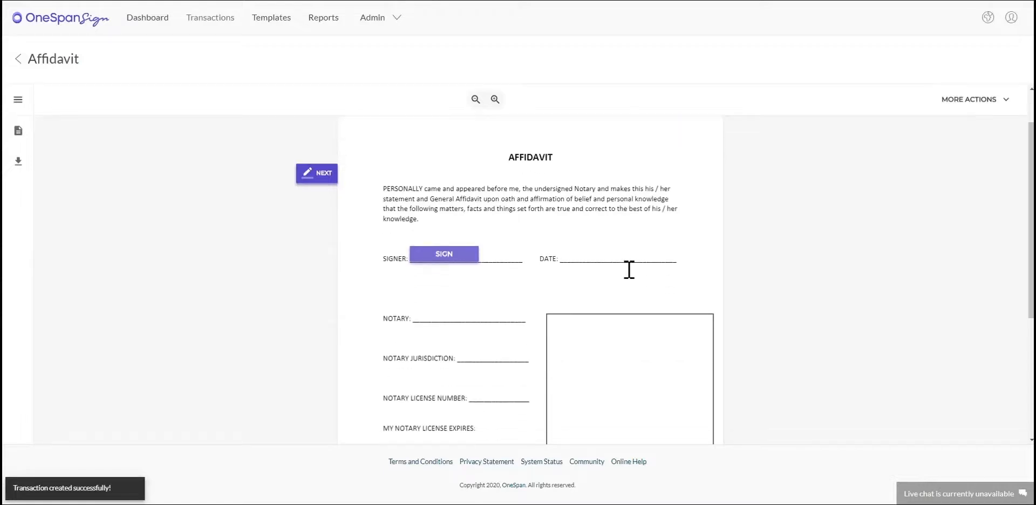
click(459, 260)
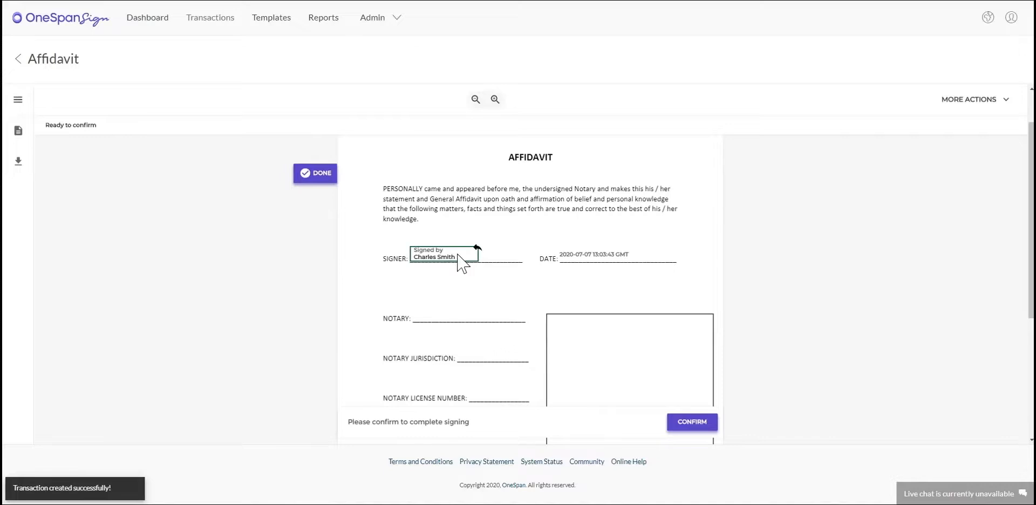
click(693, 422)
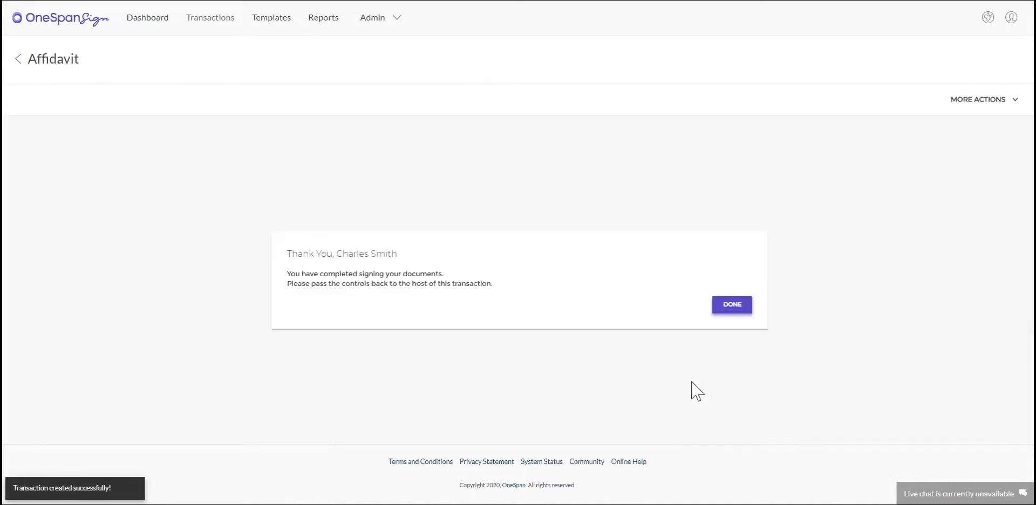
Step: Pass control back to the host and start the notary's signing session
click(726, 312)
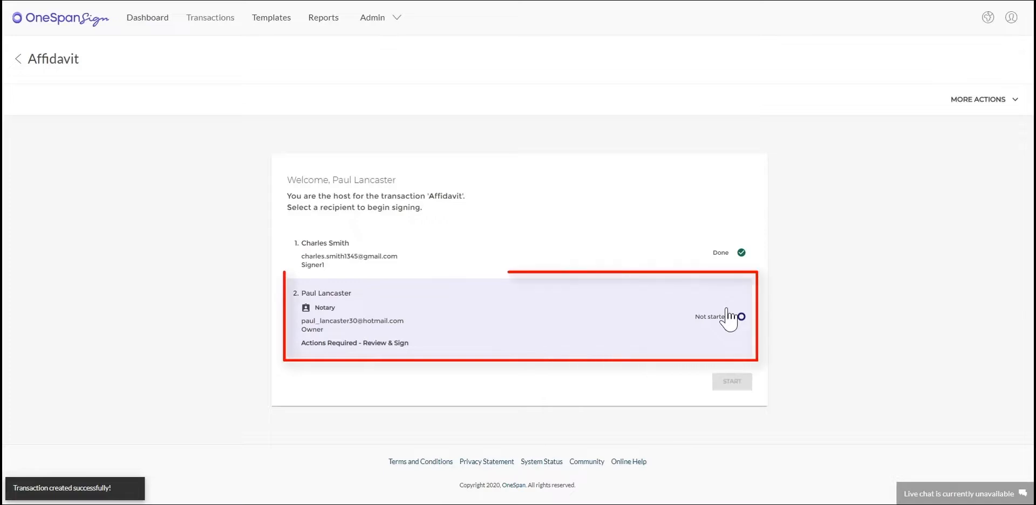
click(696, 318)
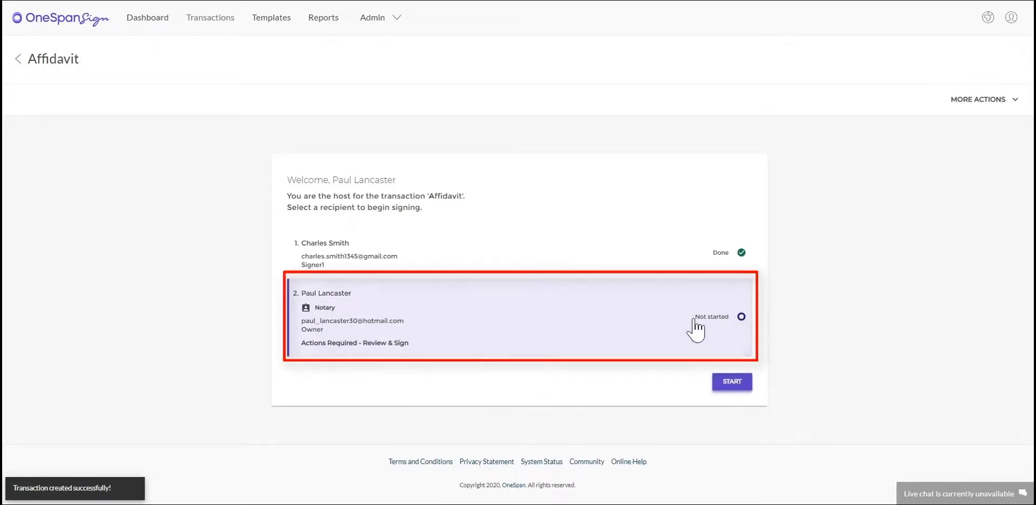
click(734, 384)
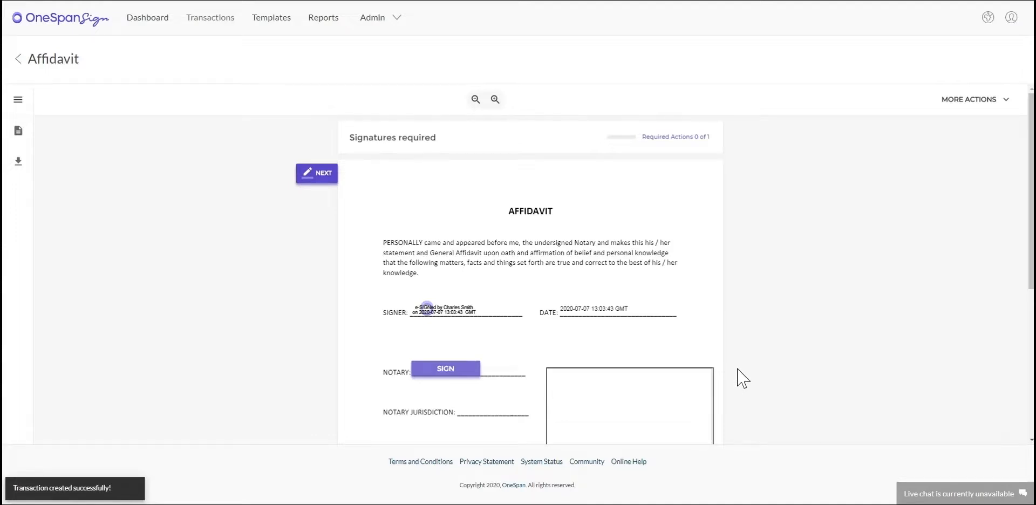
Step: Start a journal entry for the notarization with document type Affidavit and document name Affidavit Form
click(994, 103)
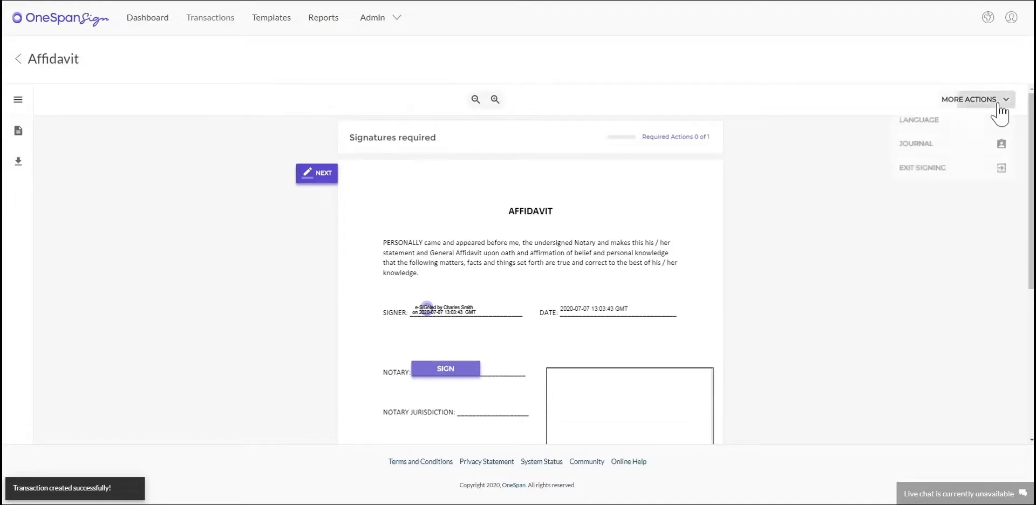
click(925, 147)
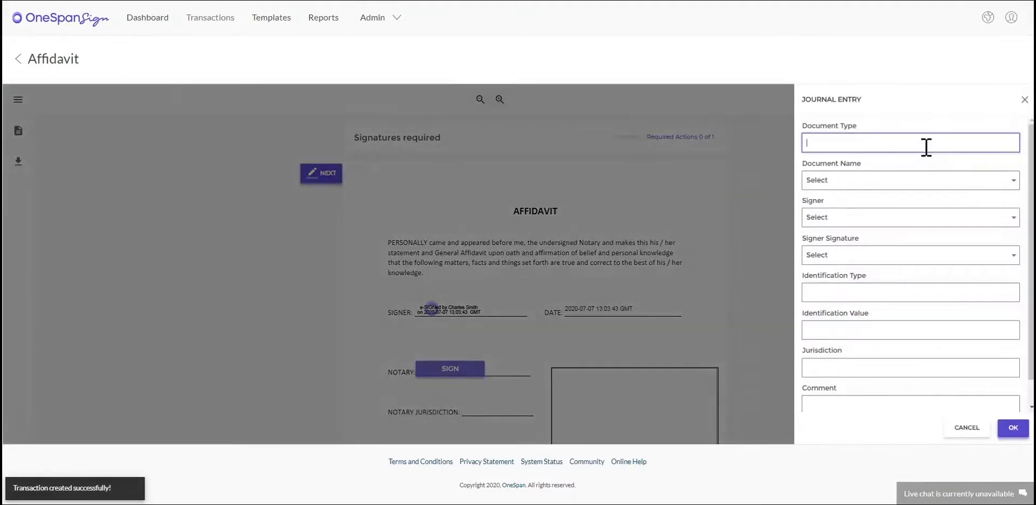
text(Affidavit)
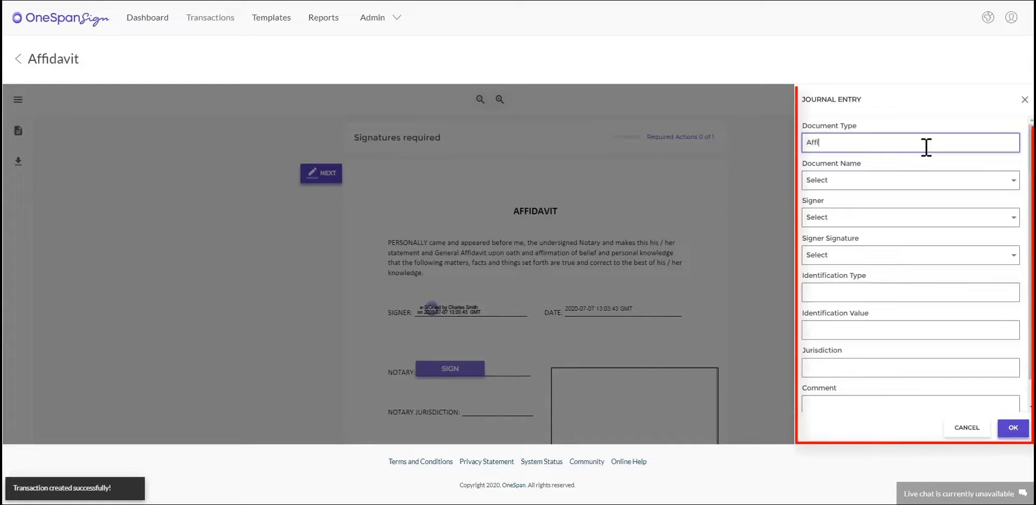
click(886, 180)
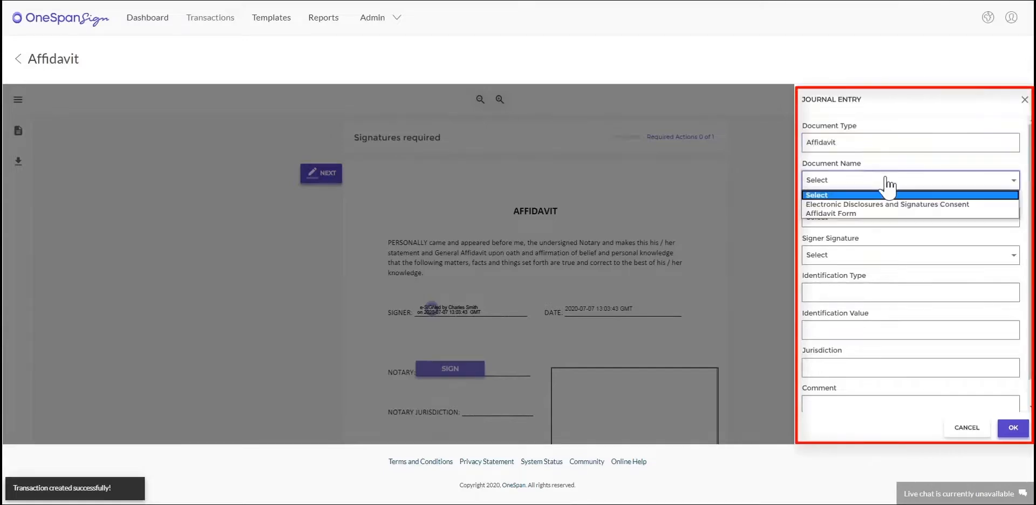
click(885, 213)
Step: Choose the first signer as the journal entry's signer and Sign as the signer signature
click(868, 218)
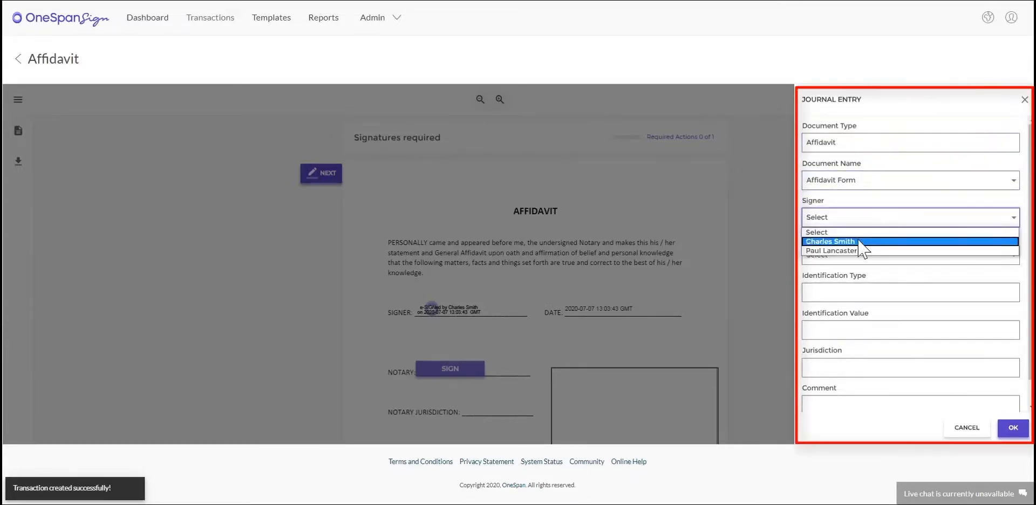
click(842, 241)
click(852, 256)
click(815, 279)
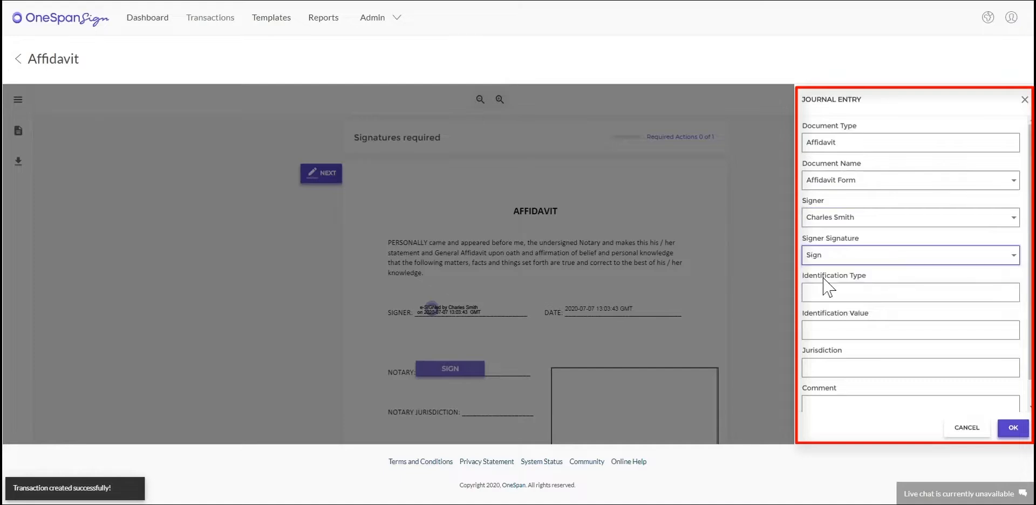
Step: Set the journal entry's identification type to Passport and jurisdiction to Florida, and save the entry
click(825, 291)
text(Passport)
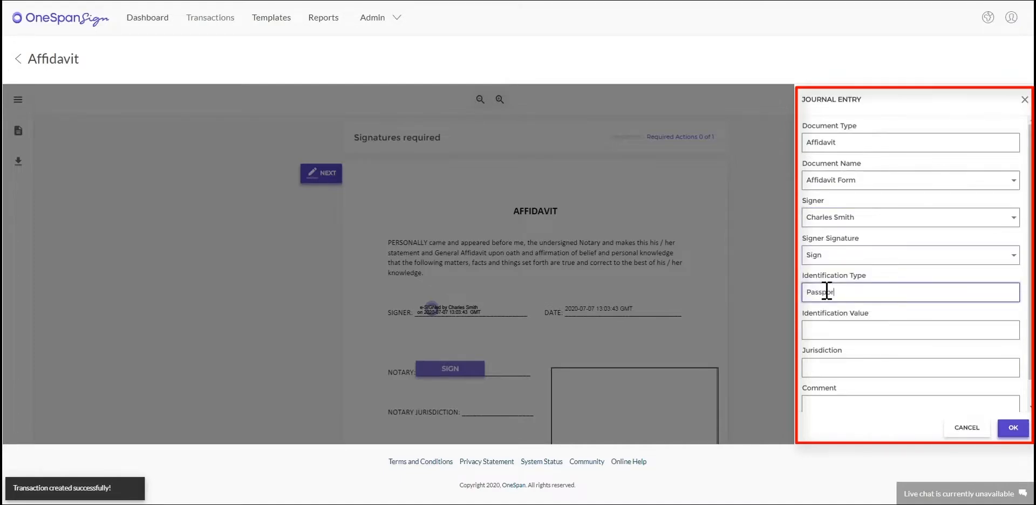
click(825, 363)
text(Florida)
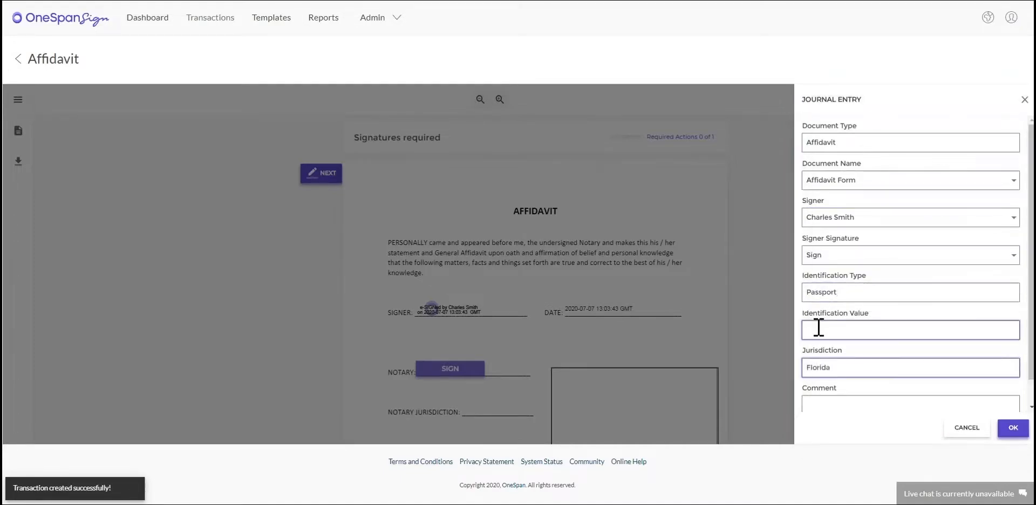
click(1014, 428)
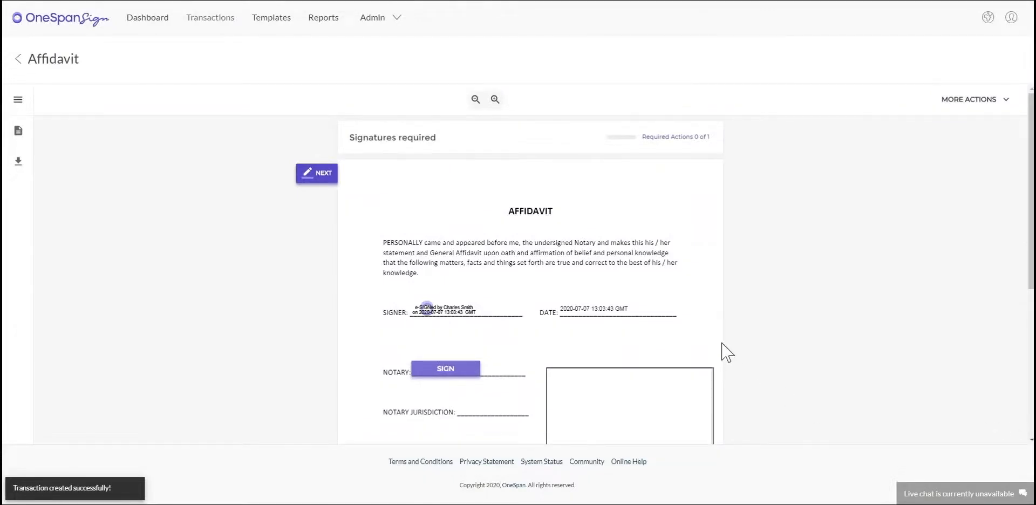
Step: Sign the affidavit on the NOTARY line and confirm to complete the notary's signing
scroll(723, 351, down, 2)
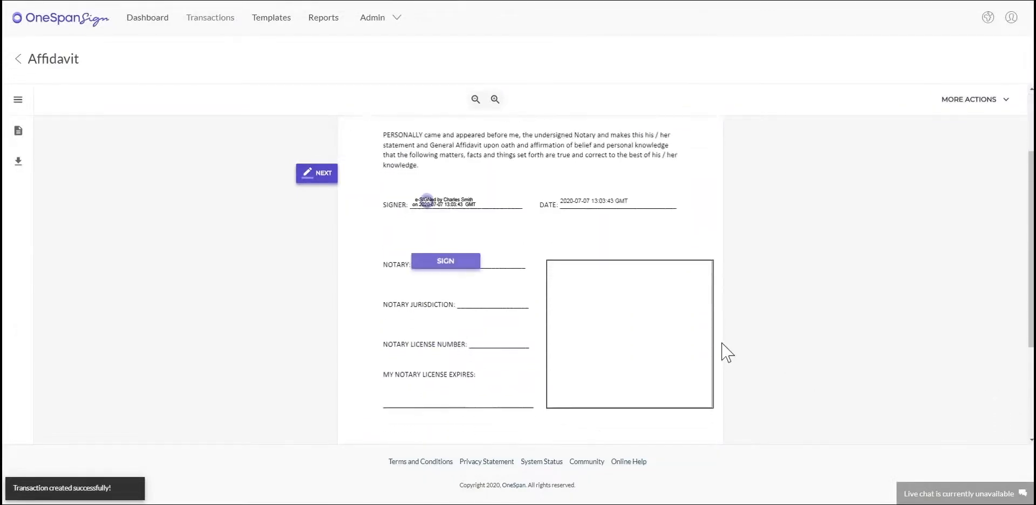
click(460, 262)
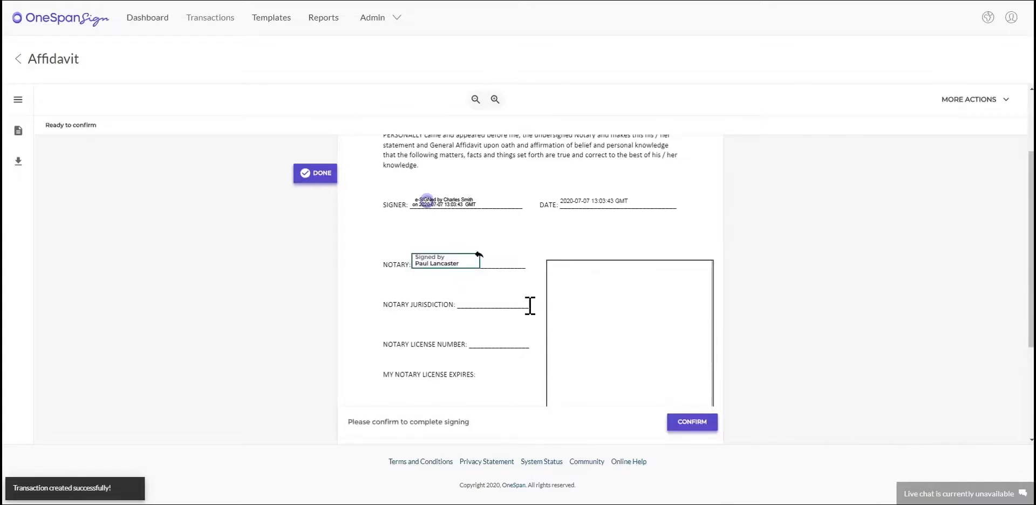
click(693, 422)
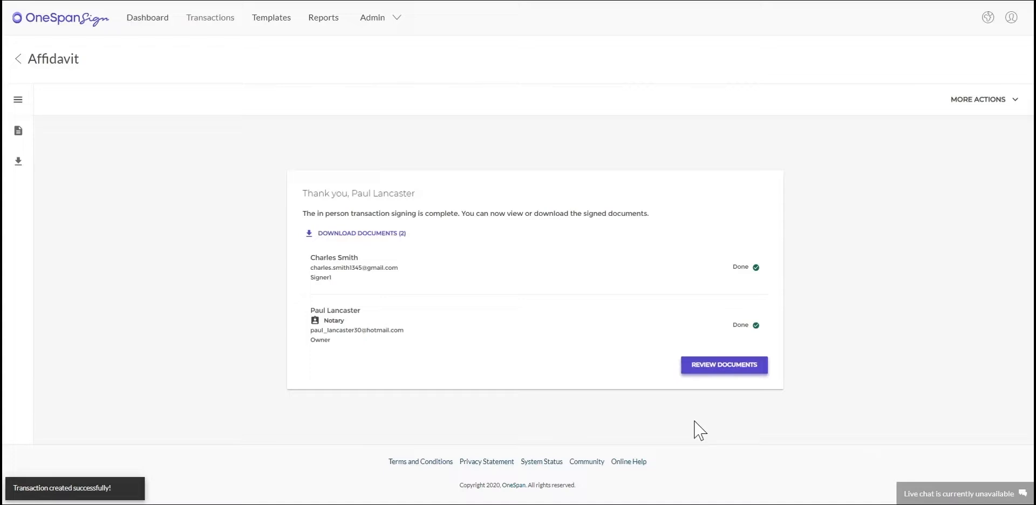
Step: Review the signed affidavit, examining the notary's signature, jurisdiction, license details and seal
click(712, 367)
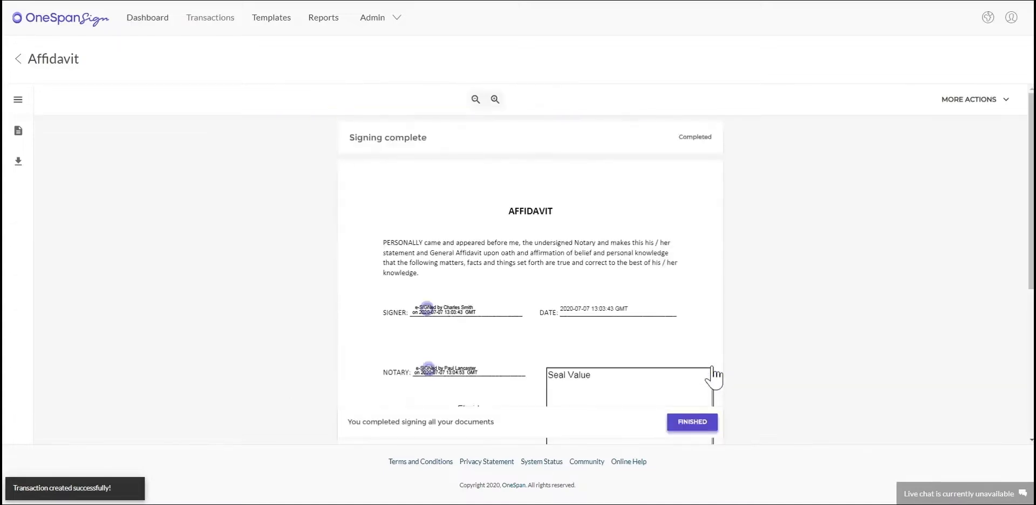
scroll(718, 375, down, 3)
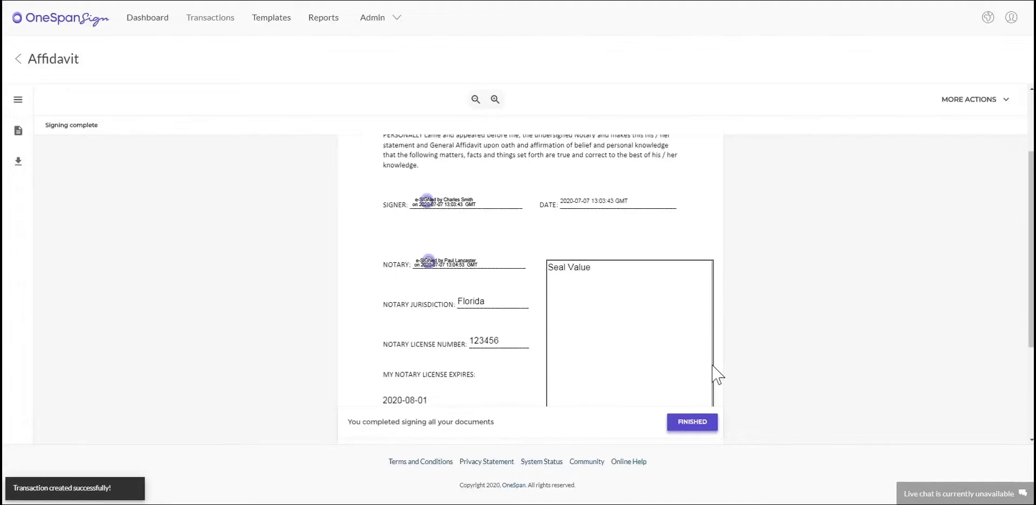
scroll(718, 375, down, 1)
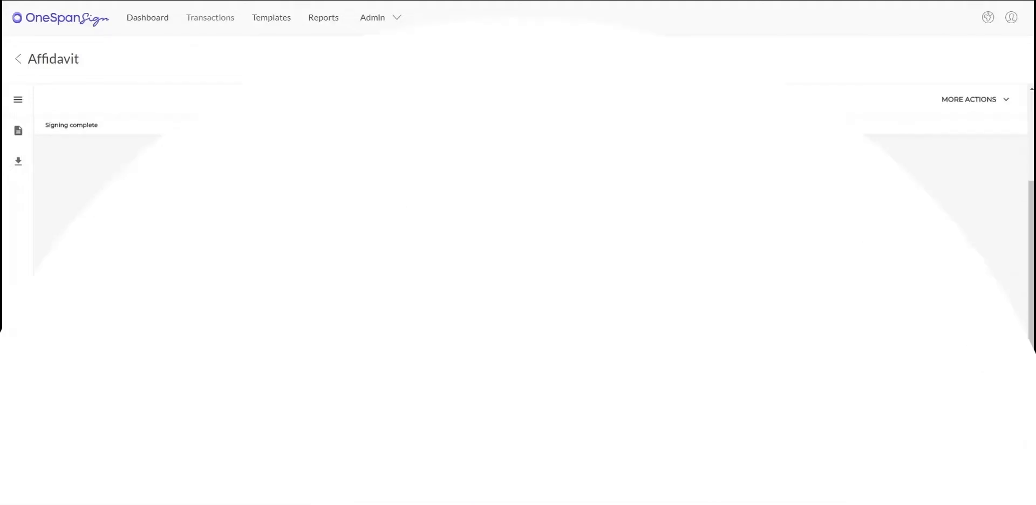